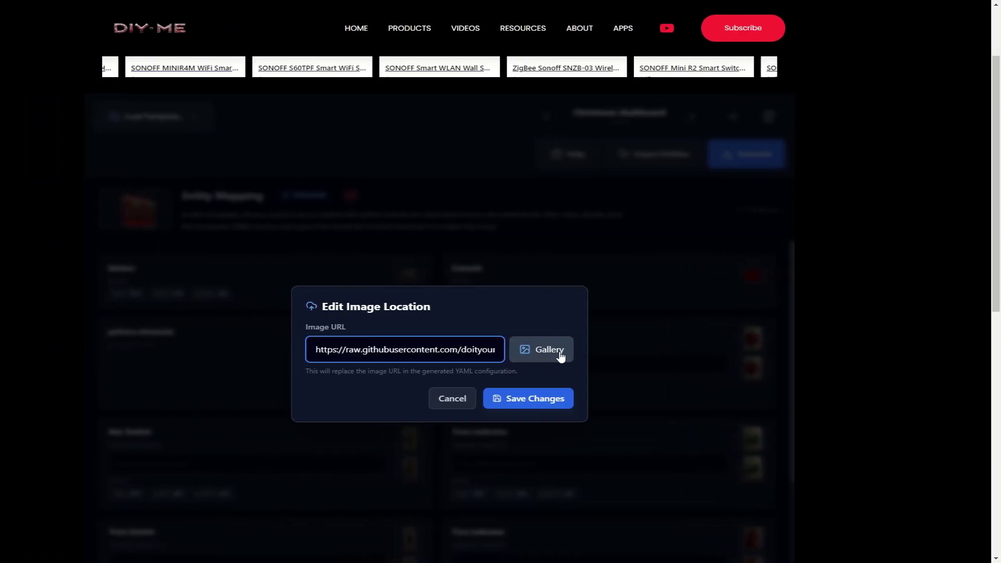
Replace the Star Switch image with the second orange pumpkin from the Halloween gallery and save.
left_click(602, 349)
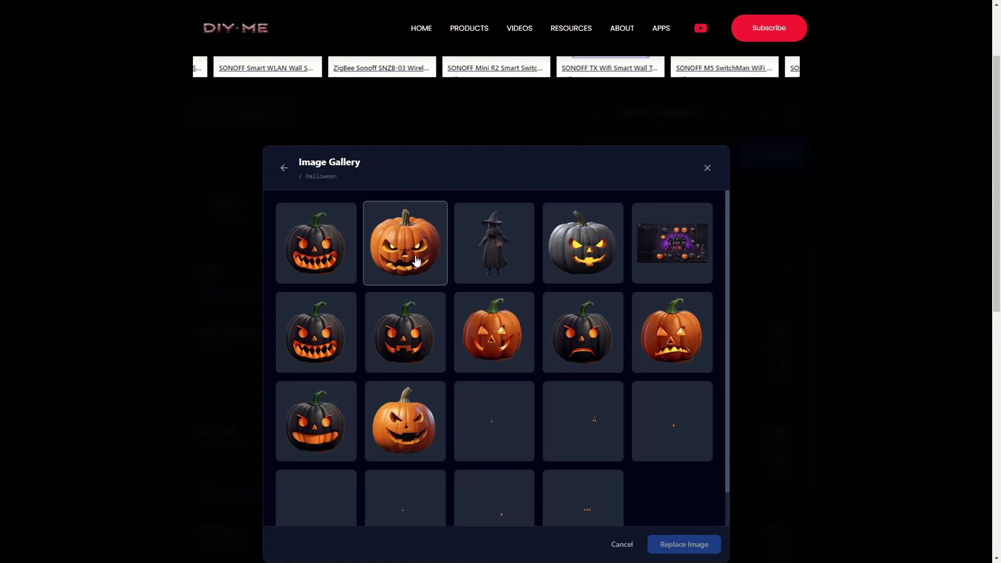
left_click(425, 261)
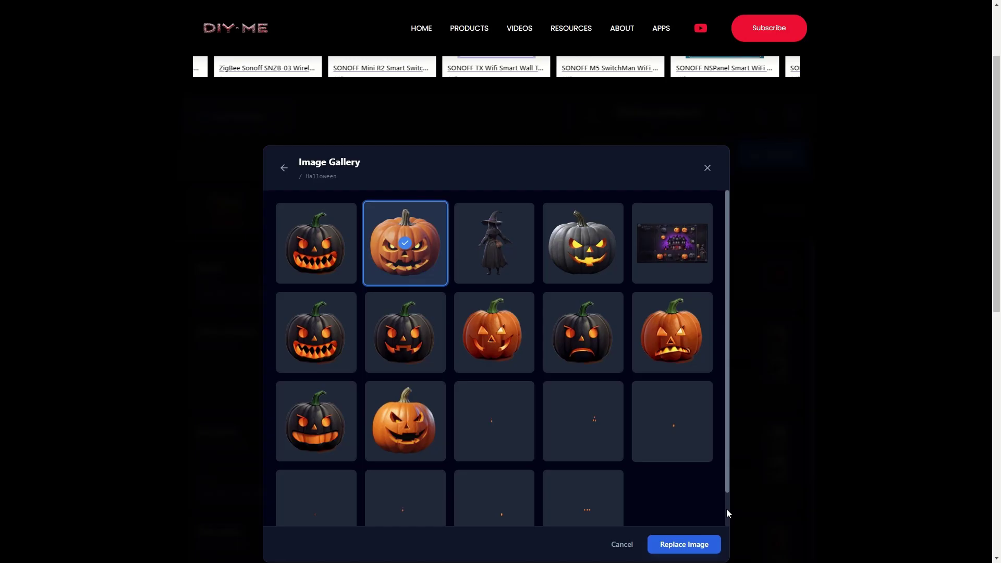
left_click(680, 547)
left_click(582, 401)
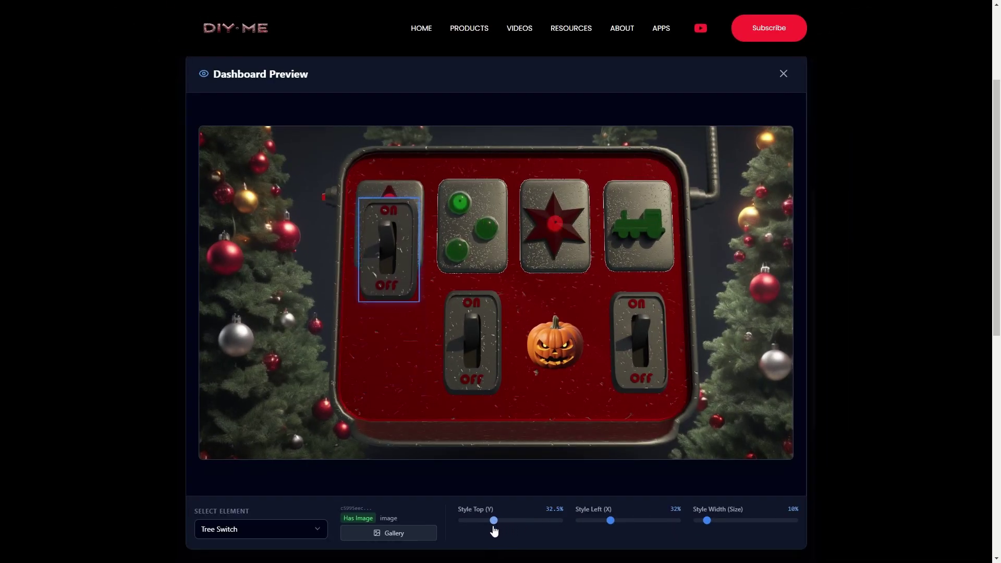
Move the Tree Switch down to about 64.5% top and fine-tune its left position.
mouse_move(523, 530)
left_mouse_down()
mouse_move(544, 530)
mouse_move(513, 535)
left_mouse_up()
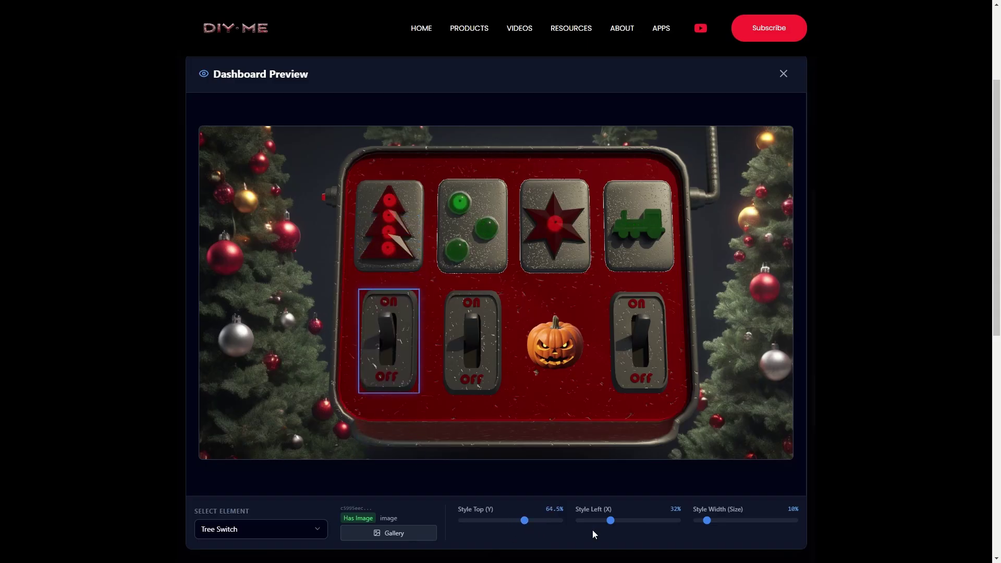
mouse_move(625, 523)
left_mouse_down()
mouse_move(597, 523)
mouse_move(614, 525)
left_mouse_up()
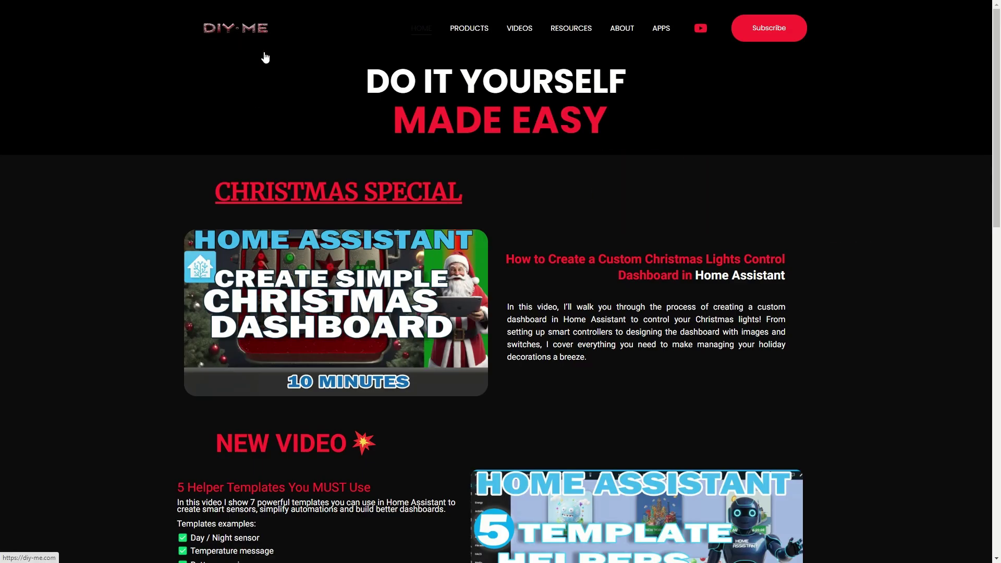
Open the YAML auto generator from the DIY-ME Apps page.
left_click(660, 34)
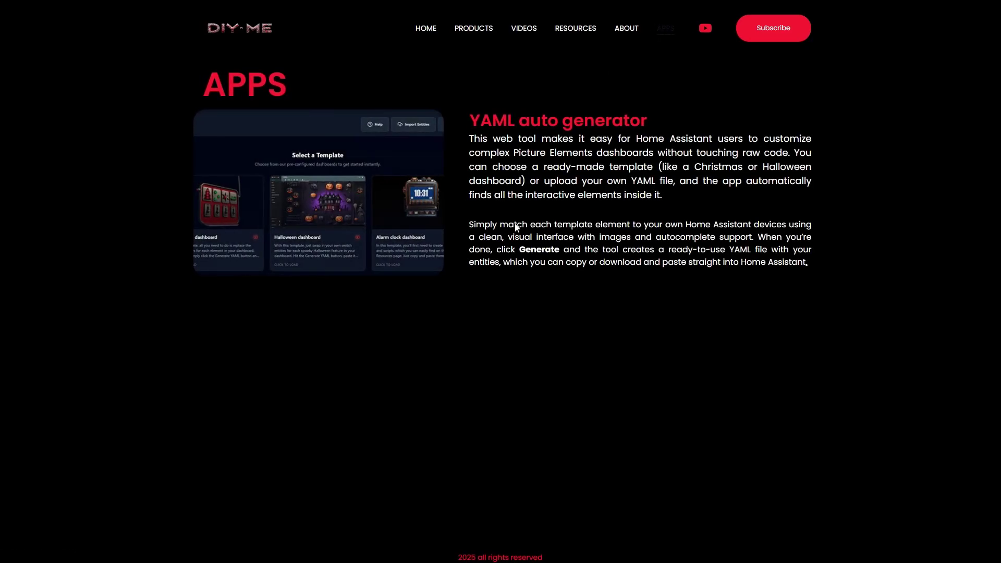
left_click(311, 225)
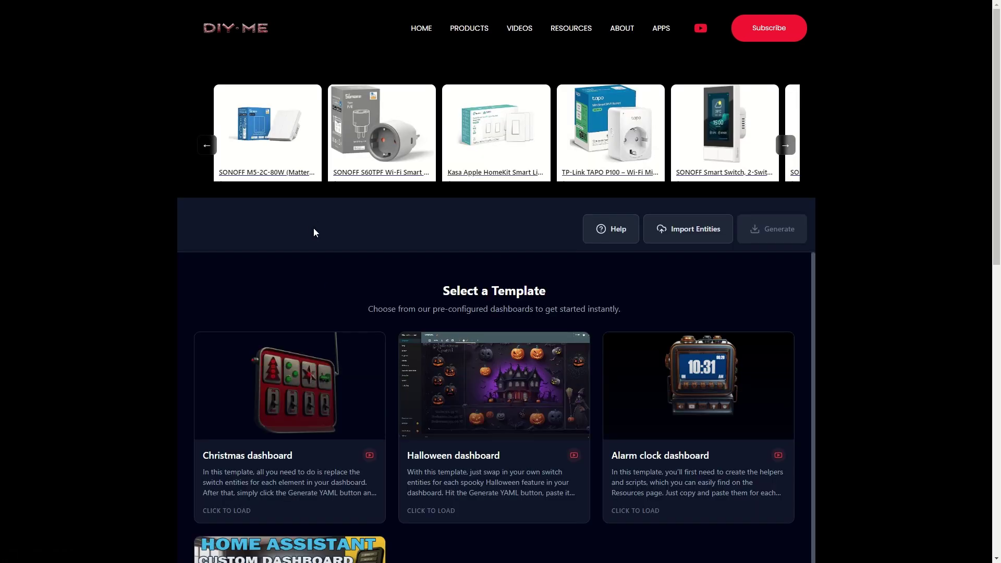
Browse the template gallery and load the Christmas dashboard template.
scroll(384, 391, "down", 2)
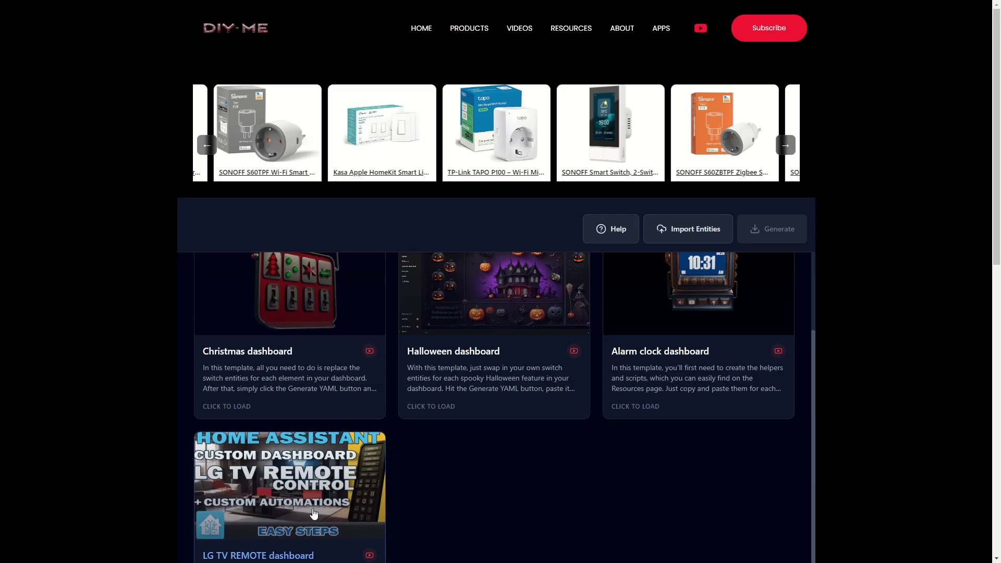
scroll(323, 459, "up", 2)
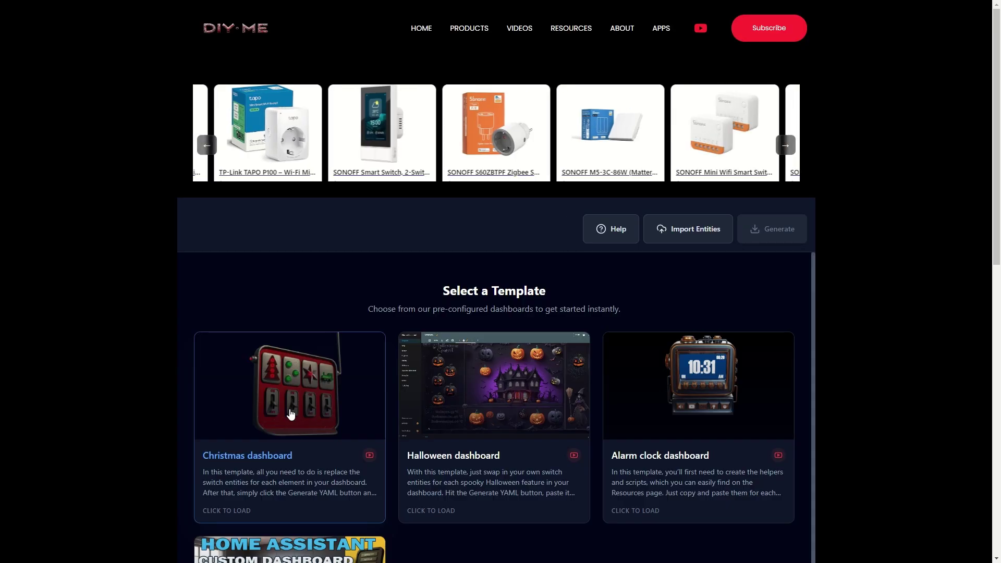
left_click(291, 414)
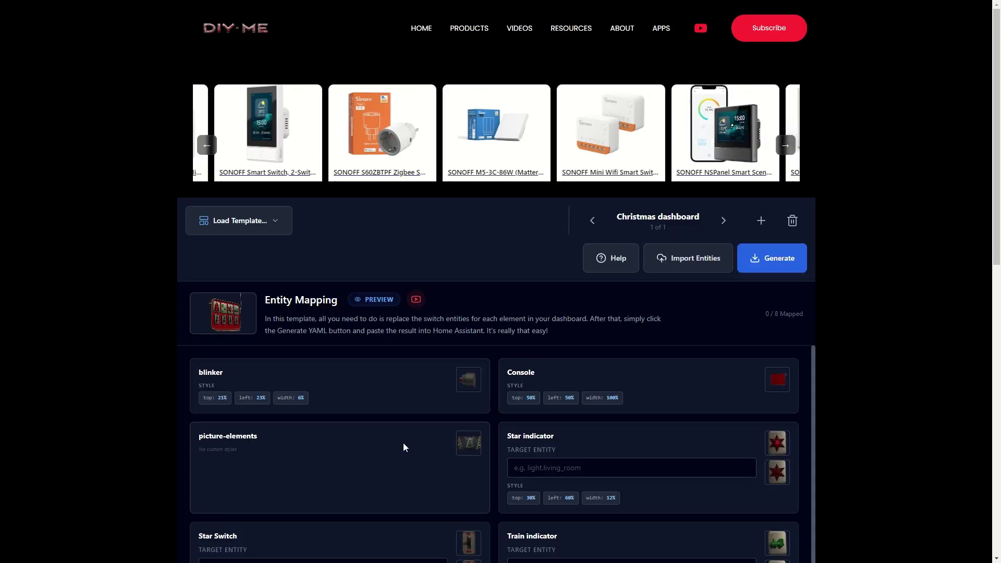
Find the Star Switch in the Entity Mapping list and open its image location editor.
scroll(428, 426, "down", 1)
scroll(428, 427, "up", 1)
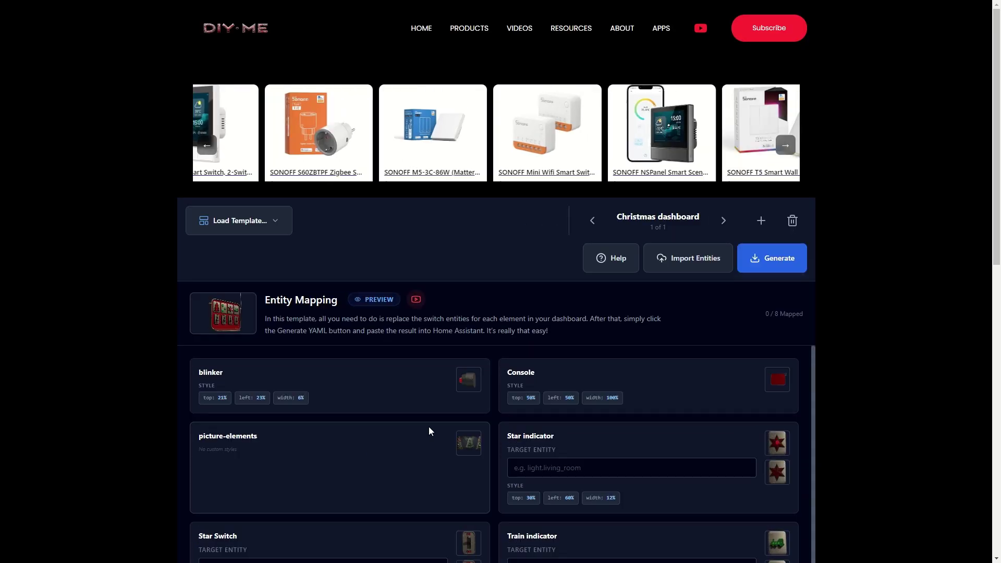
scroll(308, 449, "down", 2)
scroll(308, 449, "up", 2)
scroll(924, 282, "down", 3)
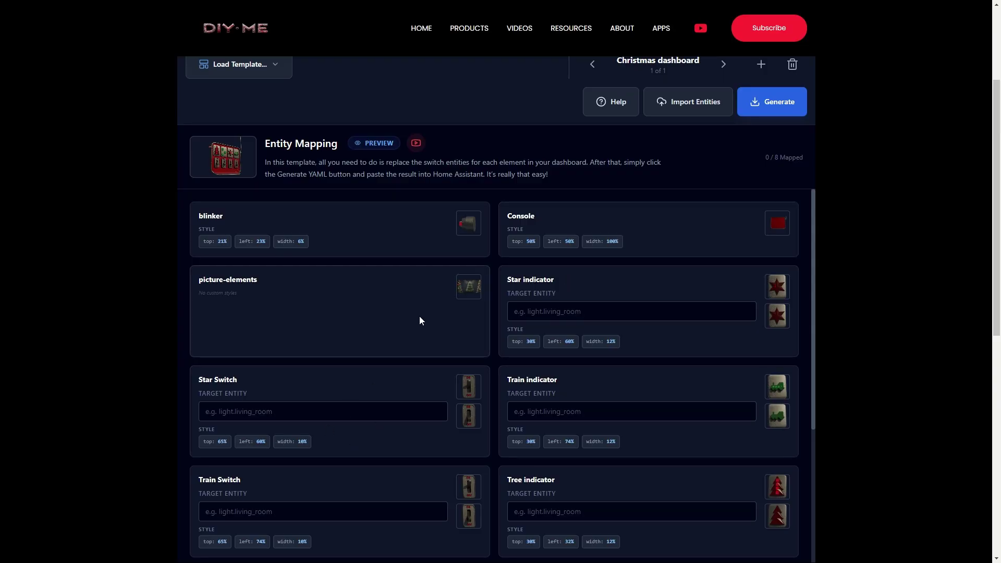
scroll(418, 319, "up", 1)
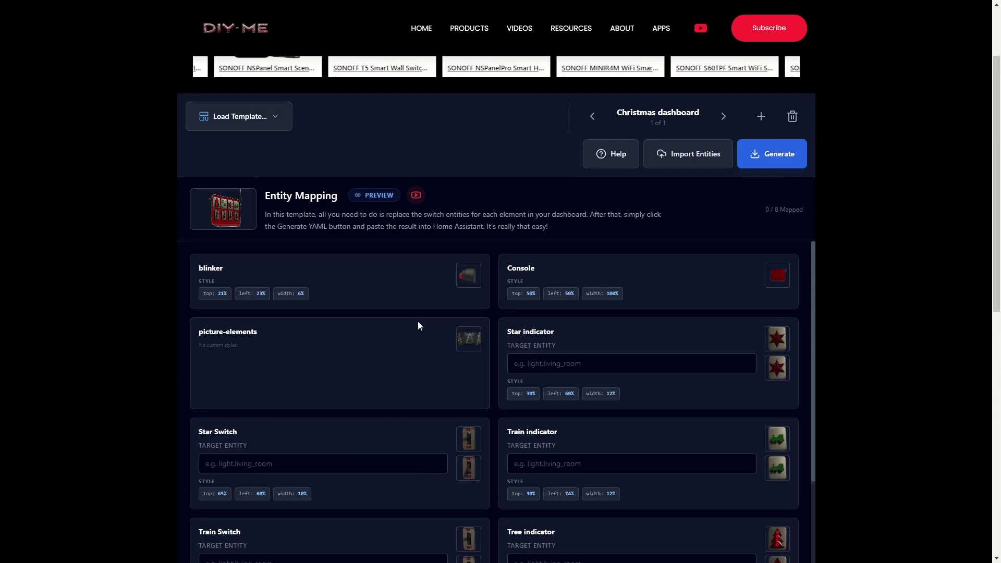
left_click(469, 438)
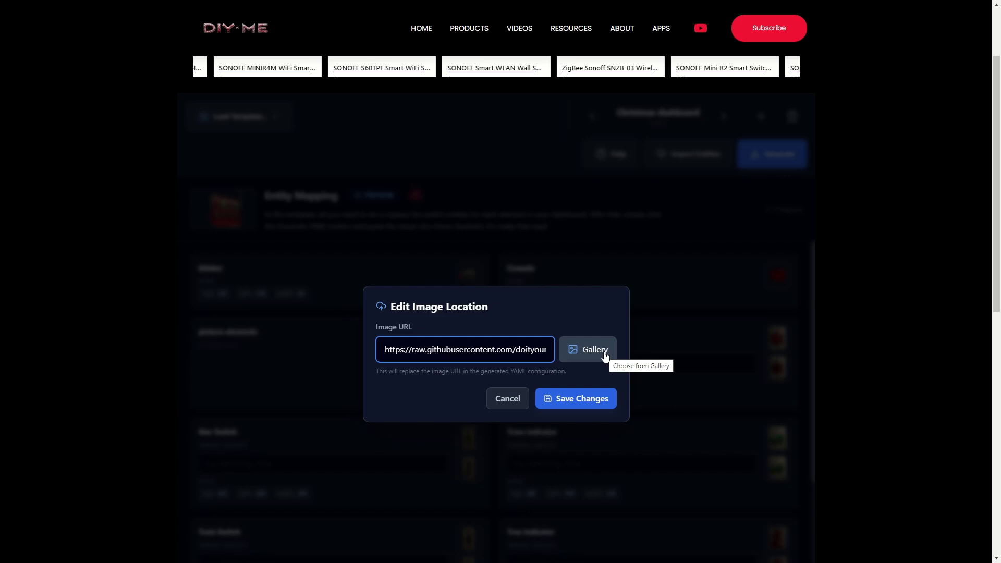
Open the image Gallery and its Halloween folder for the Star Switch.
left_click(594, 350)
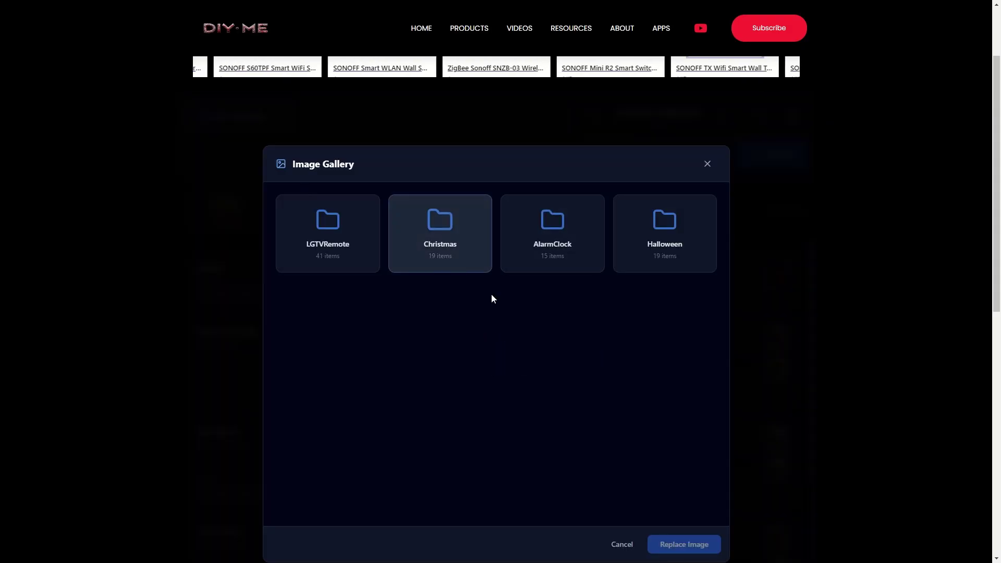
left_click(664, 245)
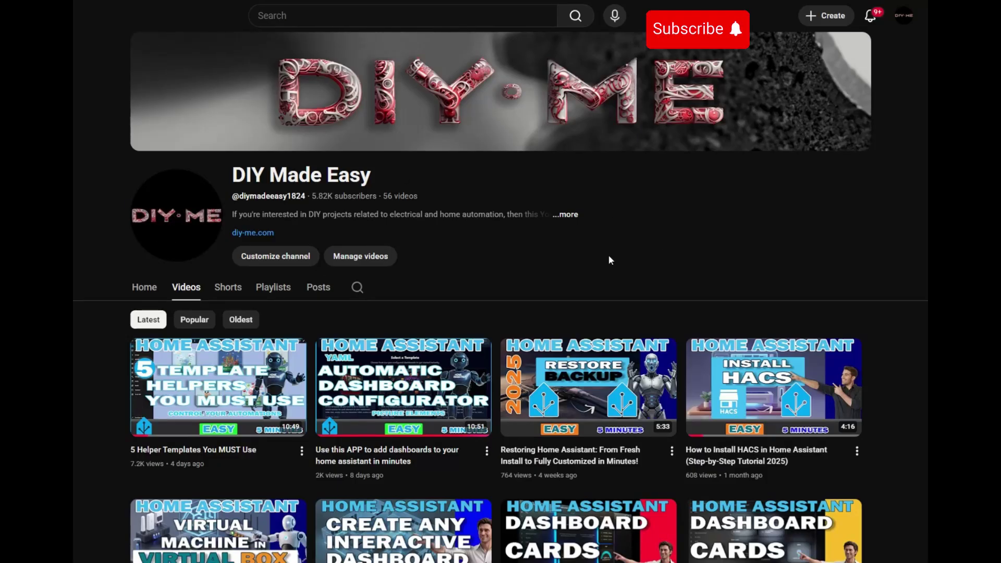
scroll(609, 255, "down", 9)
scroll(613, 265, "down", 9)
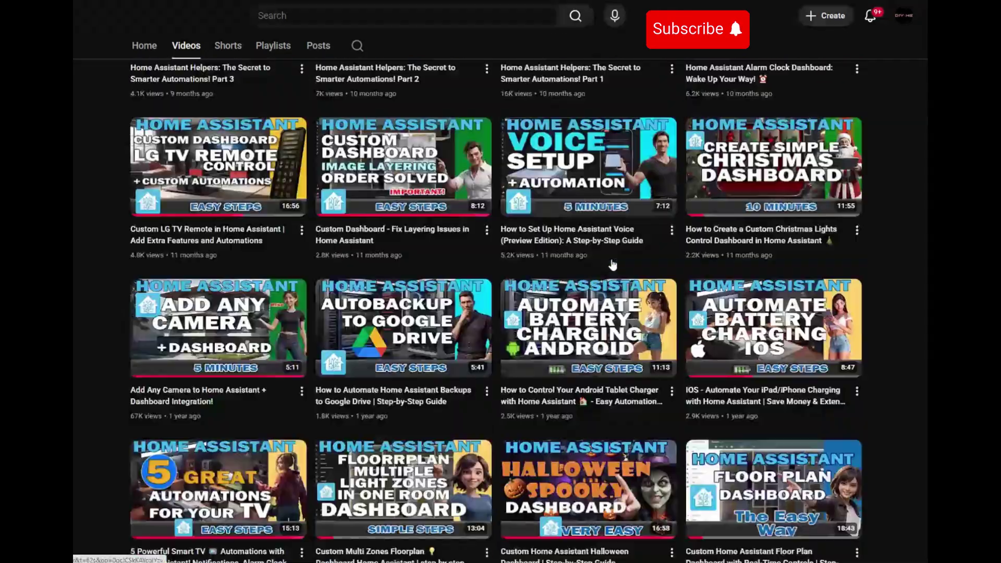
scroll(612, 265, "up", 11)
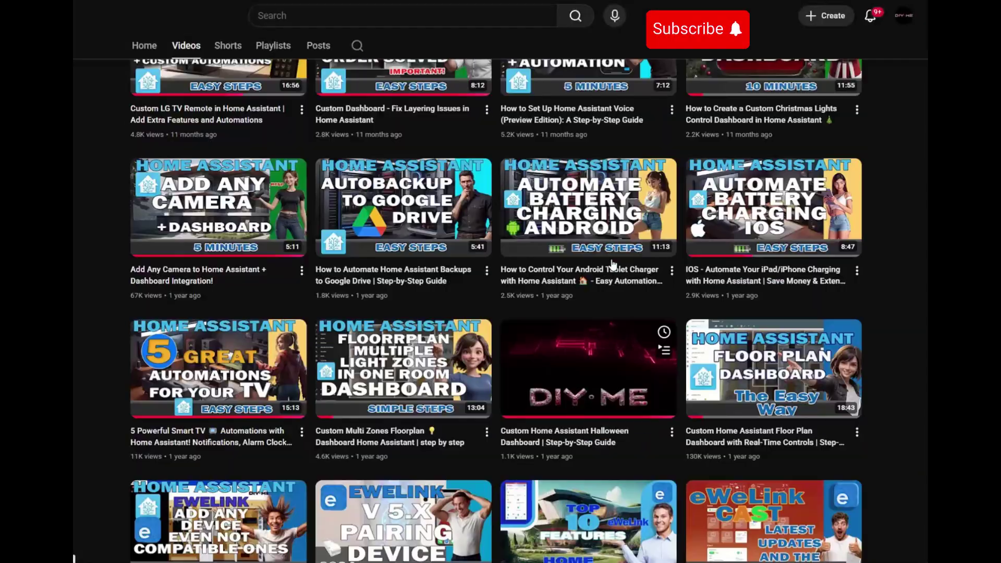
scroll(612, 265, "up", 8)
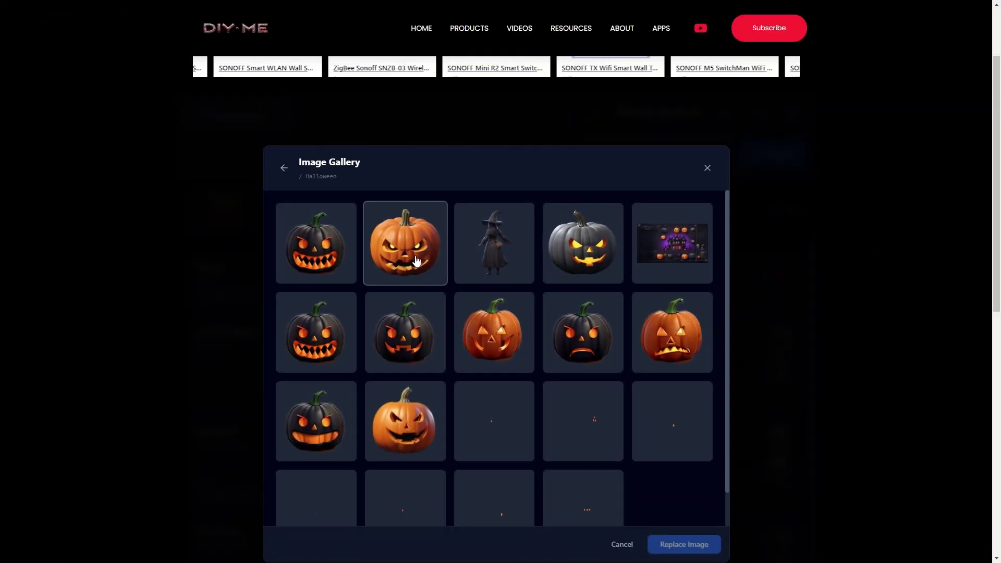
left_click(443, 282)
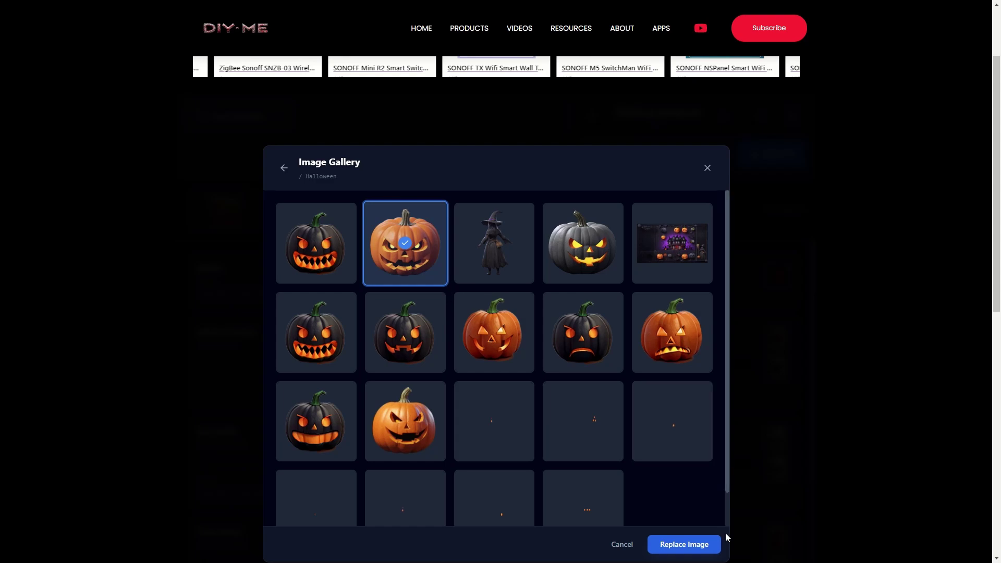
Apply the chosen pumpkin as the Star Switch image and save the change.
left_click(681, 546)
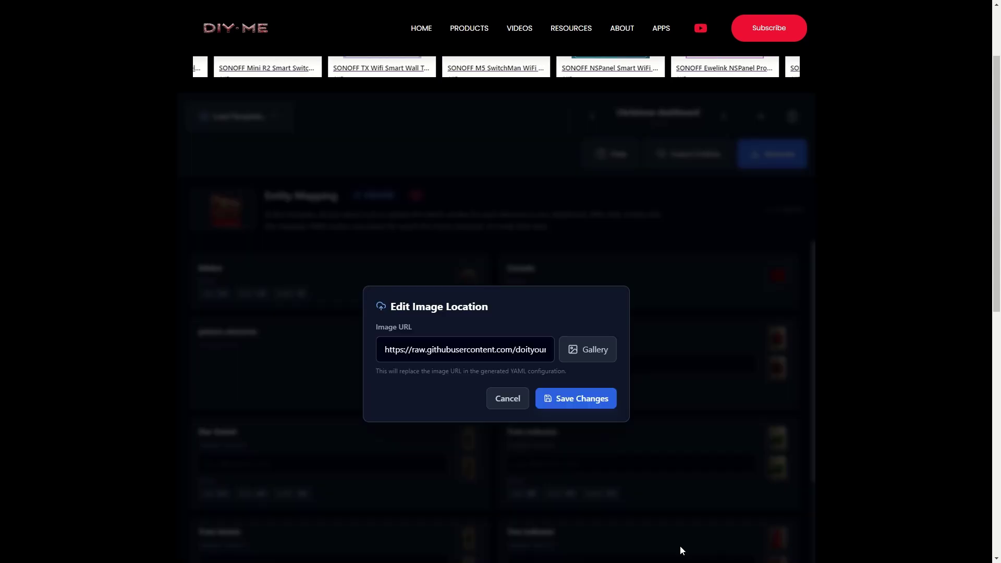
left_click(582, 402)
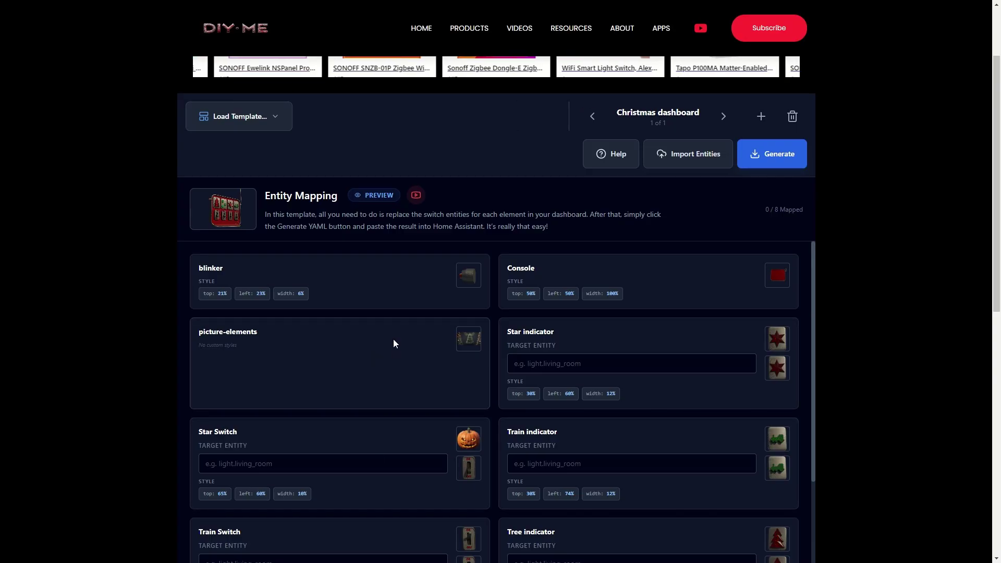
Show the Dashboard Preview with the pumpkin in the Star Switch slot.
left_click(375, 201)
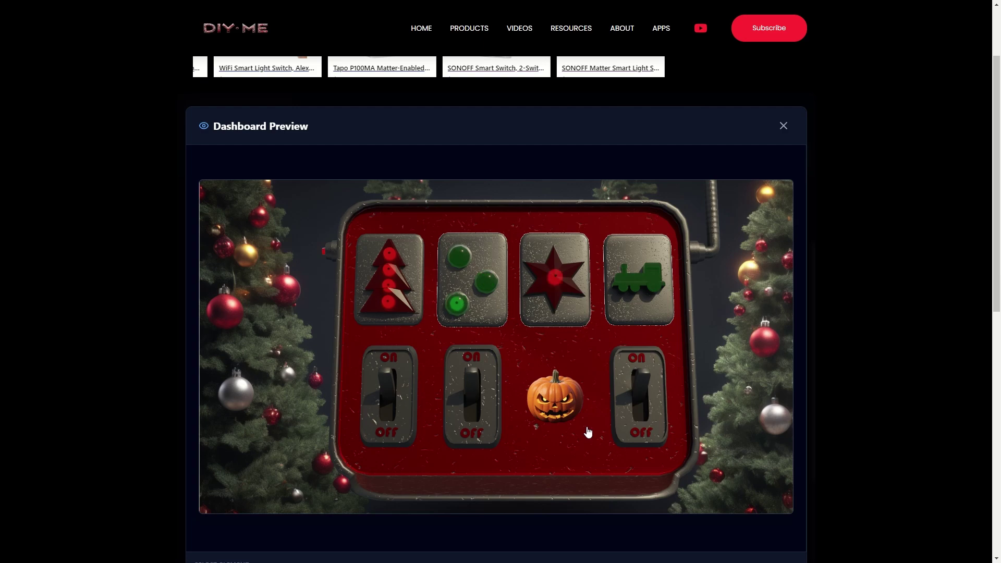
scroll(587, 432, "down", 1)
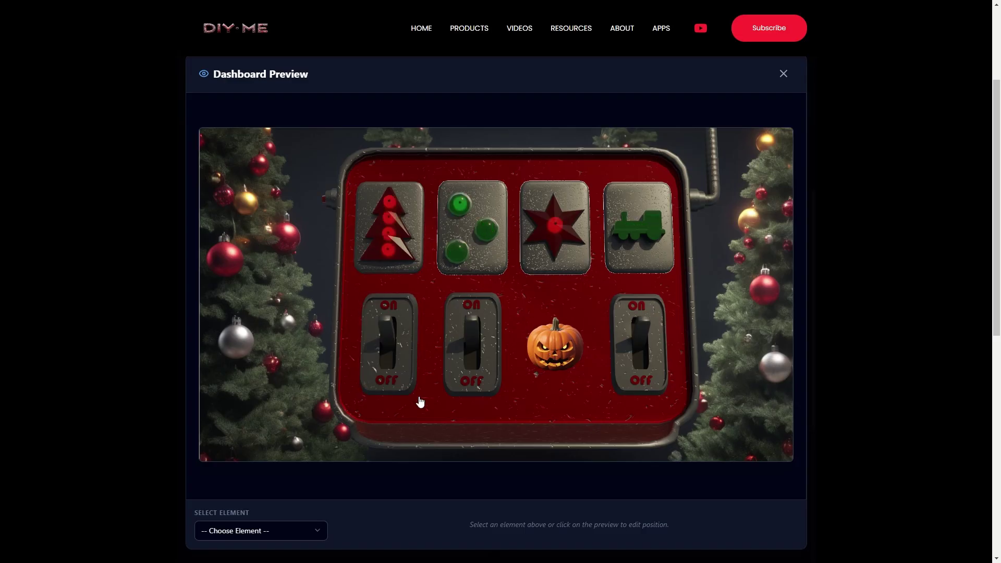
Set the Tree Switch to Style Top 64.5%, Left 33.5% and Width 5%.
left_click(300, 531)
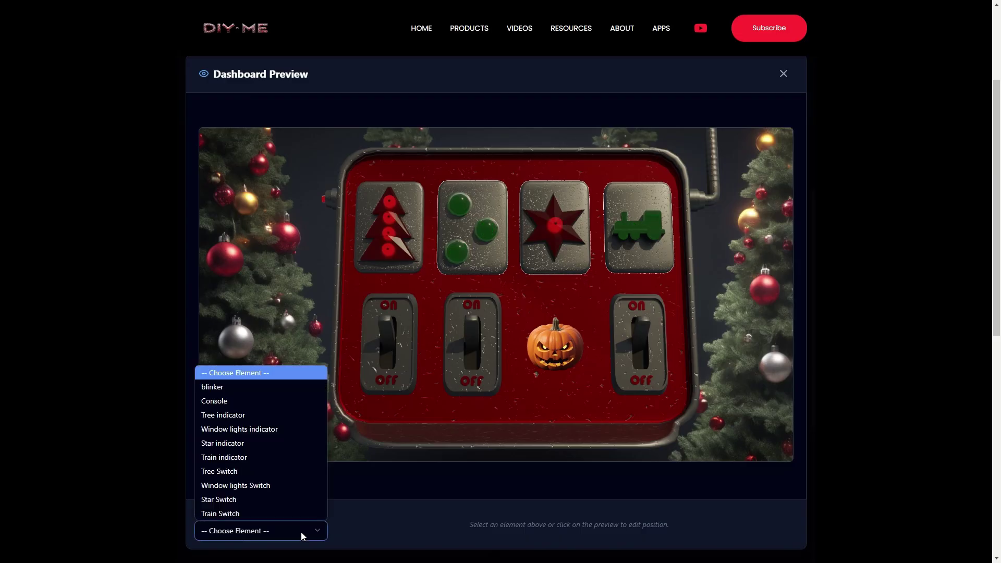
left_click(224, 472)
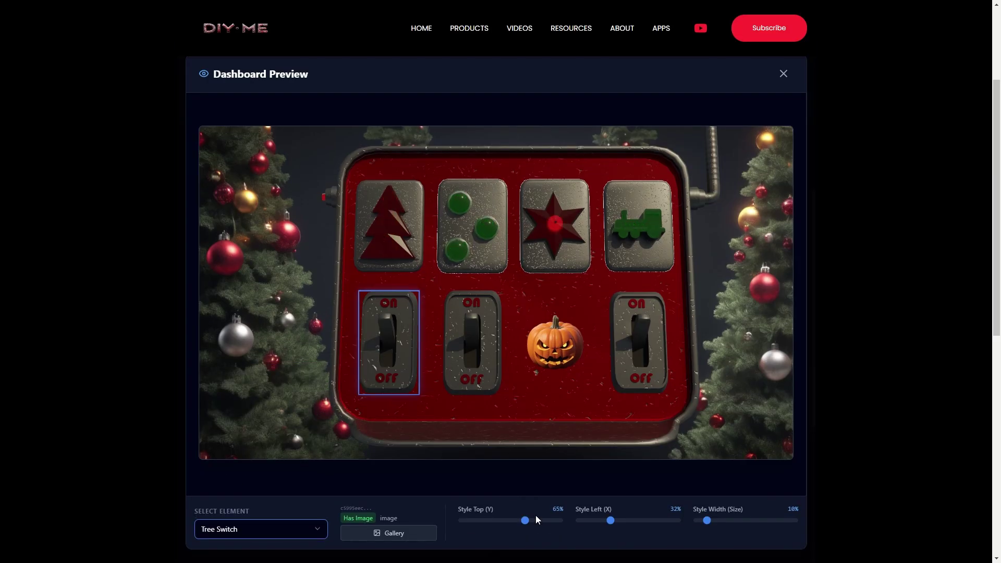
mouse_move(524, 521)
left_mouse_down()
mouse_move(502, 531)
mouse_move(536, 529)
mouse_move(524, 533)
left_mouse_up()
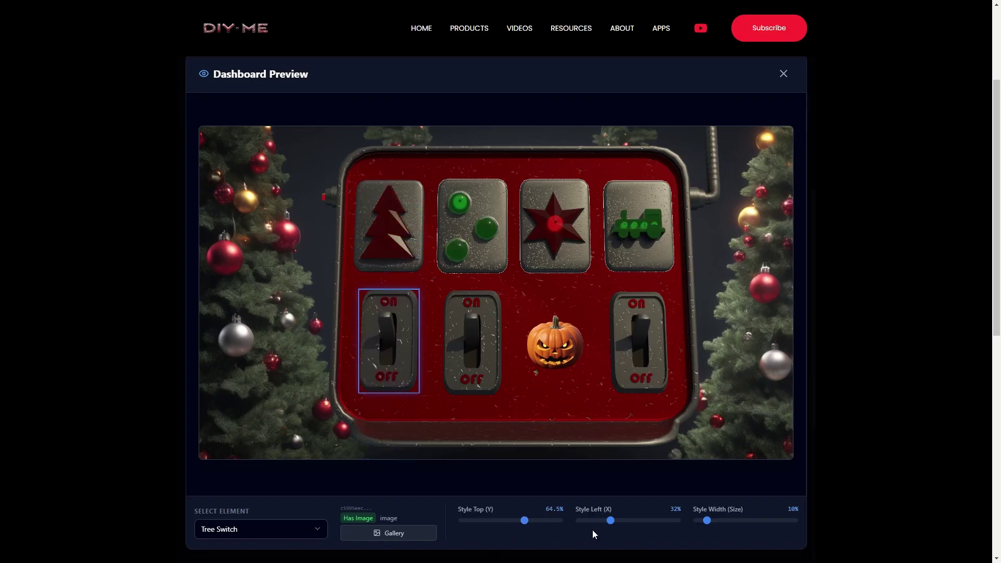
mouse_move(611, 521)
left_mouse_down()
mouse_move(596, 518)
mouse_move(612, 521)
left_mouse_up()
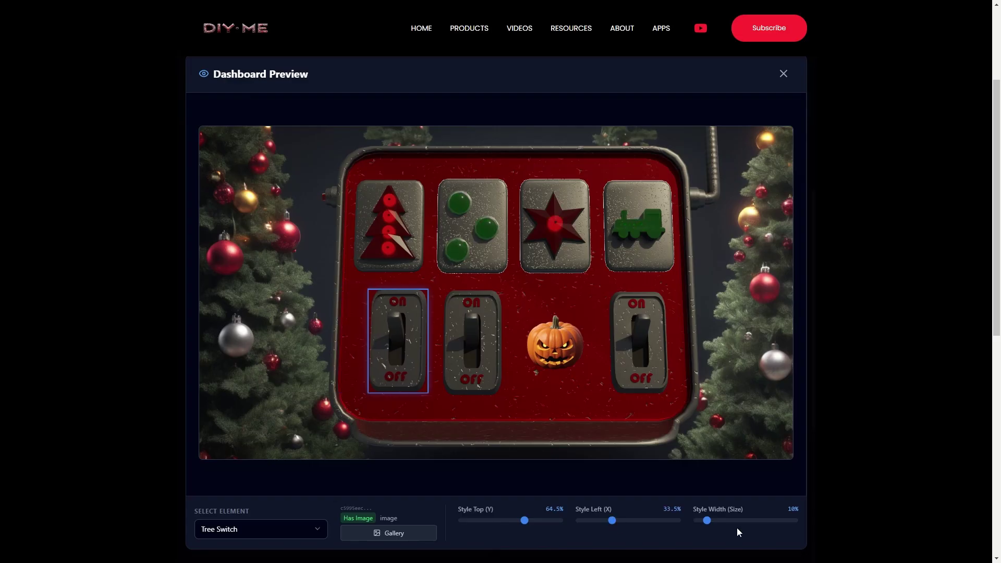
mouse_move(707, 521)
left_mouse_down()
mouse_move(720, 524)
mouse_move(703, 526)
left_mouse_up()
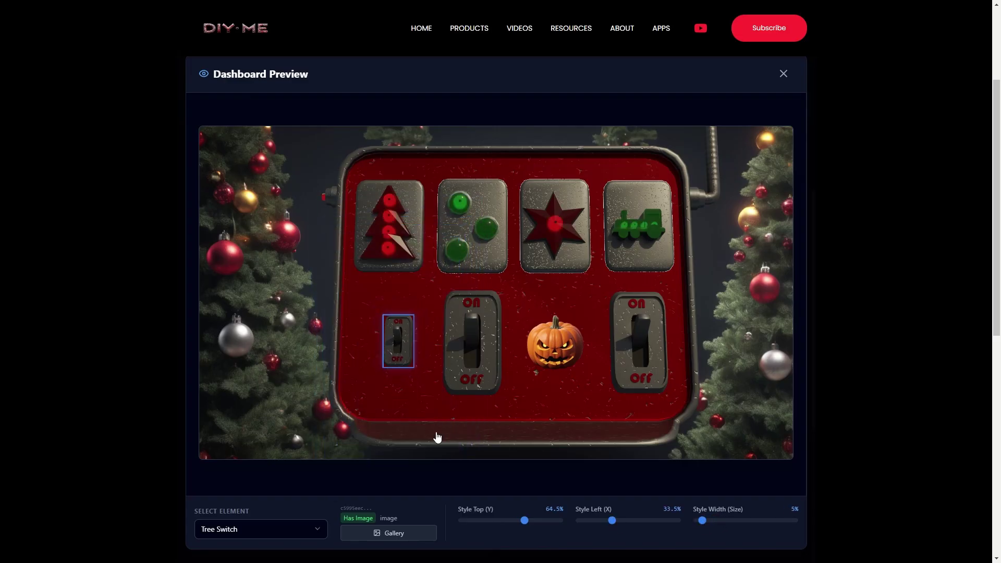
Swap the Tree Switch image for the LGTVRemote clock icon, widen it to 13%, and close the preview.
left_click(402, 533)
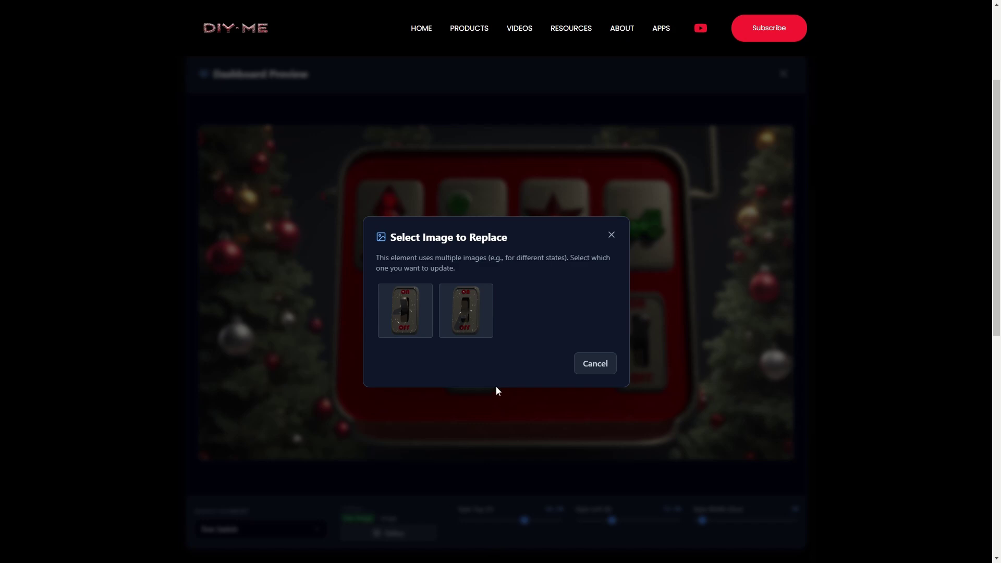
mouse_move(405, 336)
left_click(406, 311)
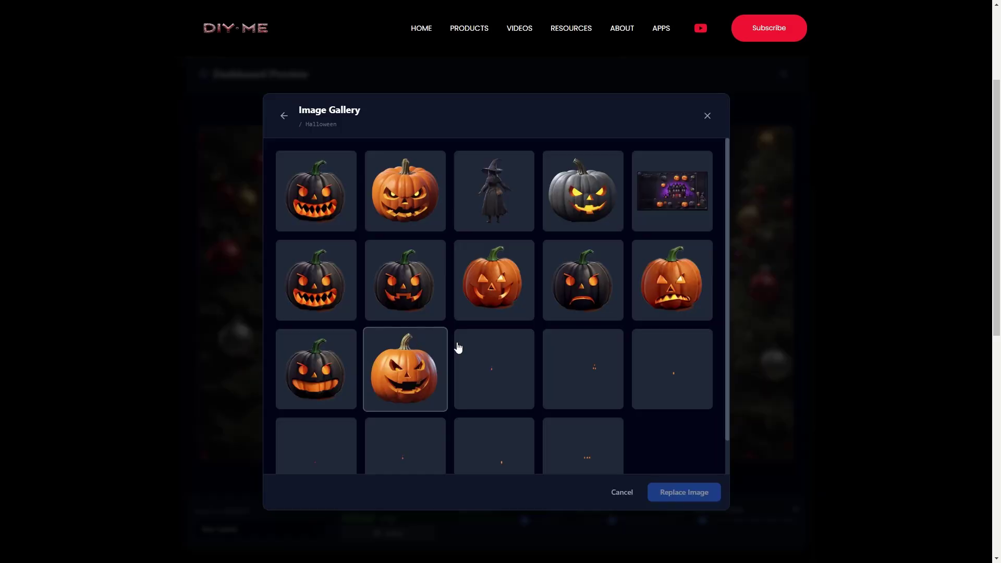
left_click(281, 111)
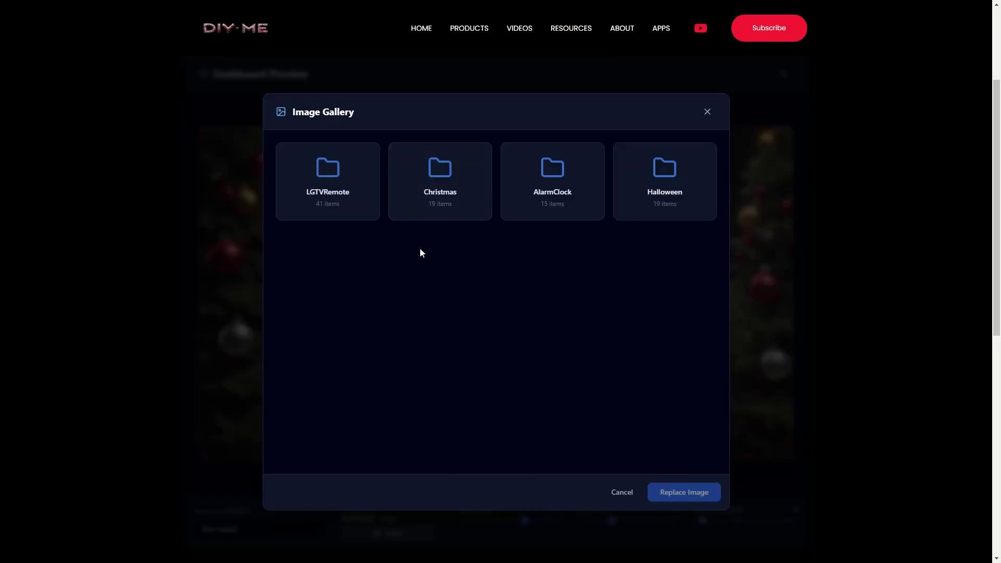
left_click(328, 181)
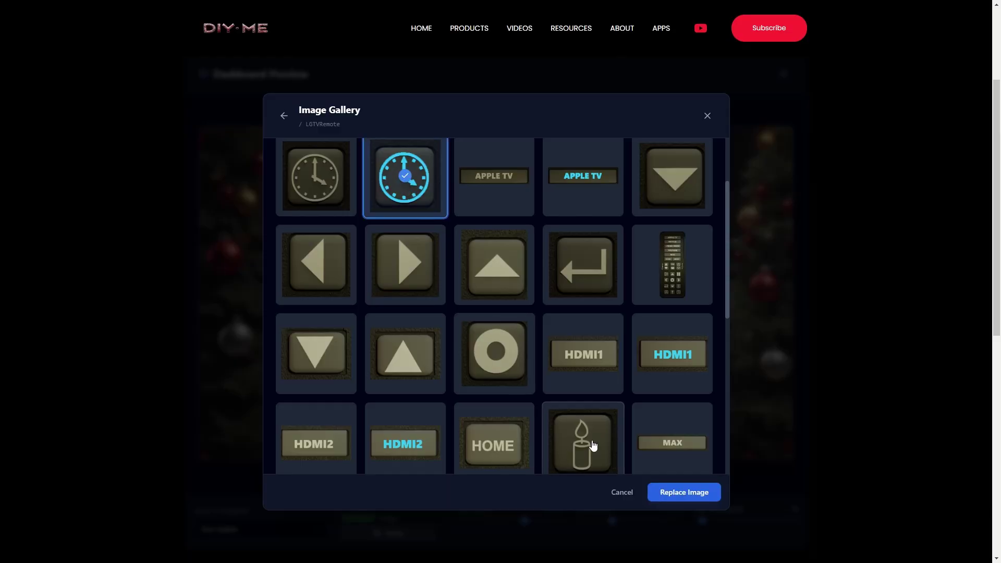
left_click(684, 492)
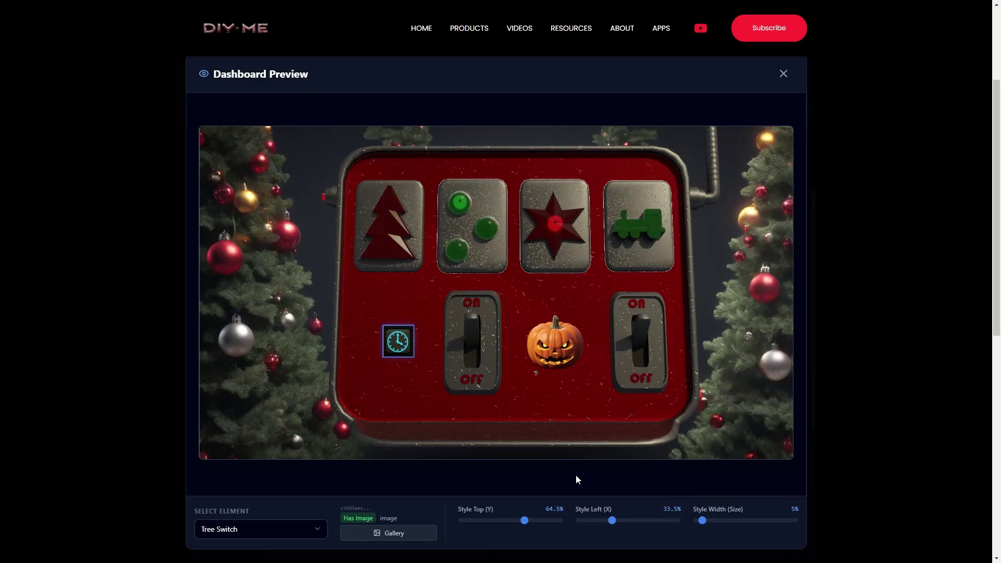
left_click_drag(708, 526, 712, 525)
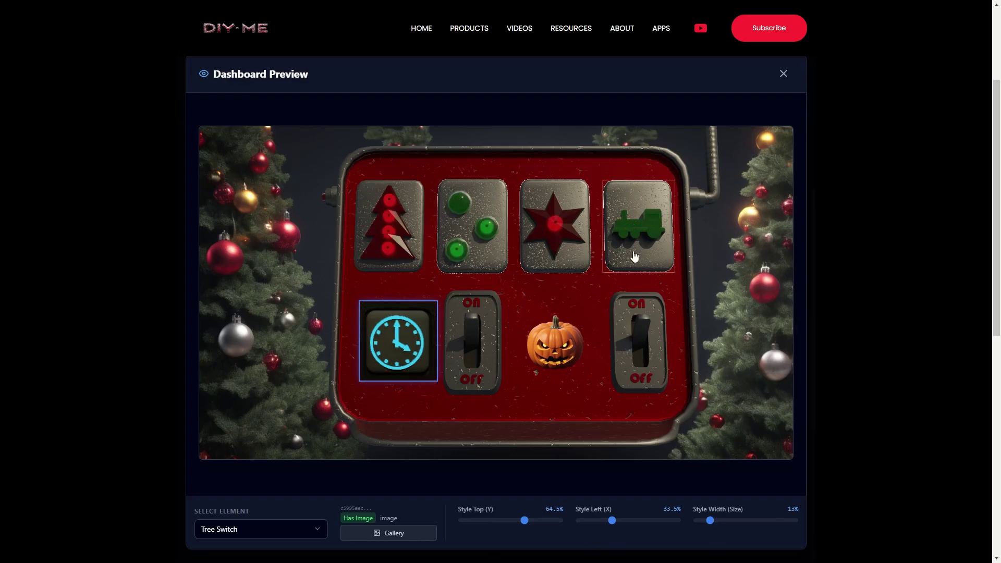
left_click(783, 73)
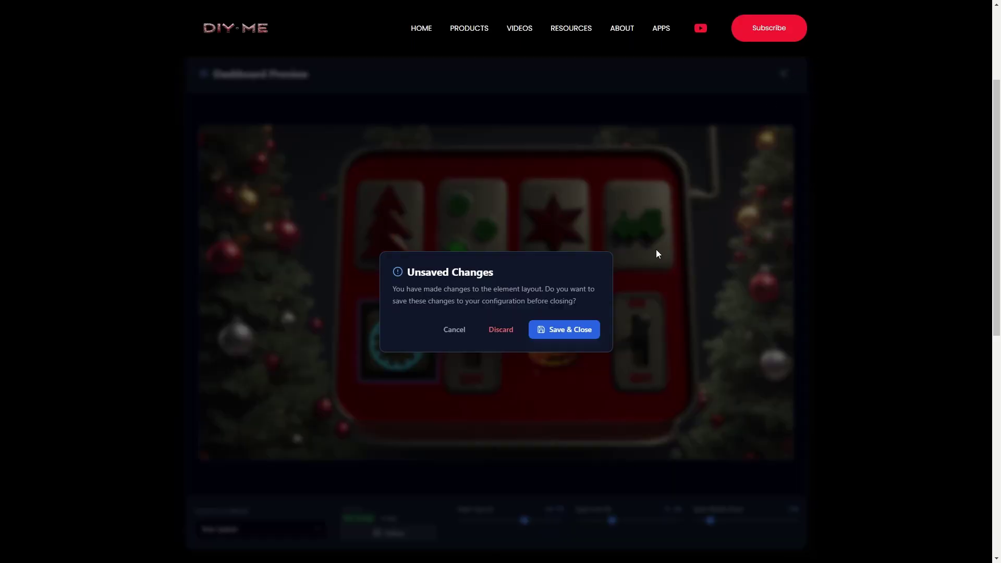
Save the layout and review the Tree Switch clock entry at top 64.5%, left 33.5%, width 13%.
left_click(583, 339)
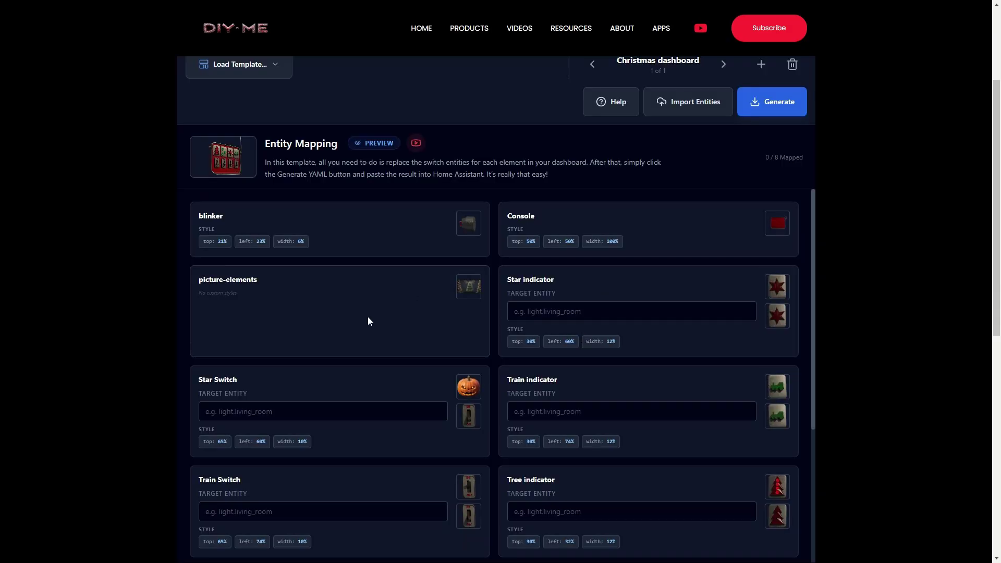
scroll(488, 393, "down", 1)
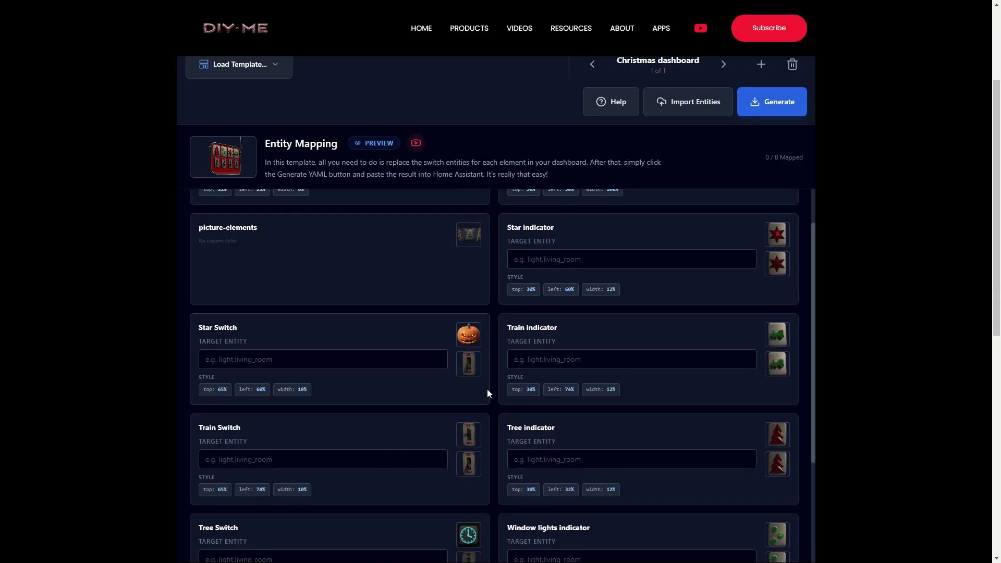
scroll(487, 389, "down", 2)
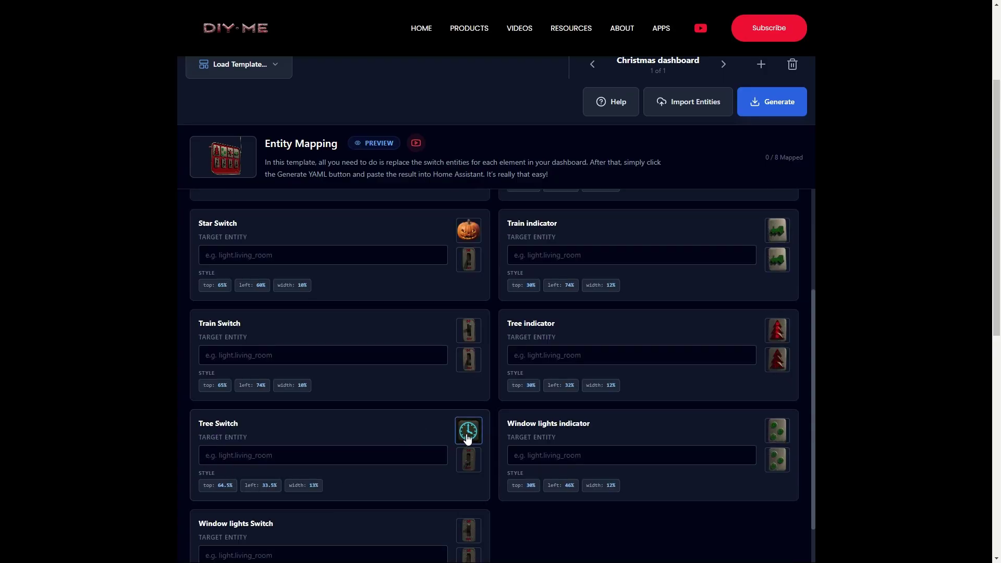
scroll(482, 389, "up", 2)
Check the Christmas console dashboard in the preview, then recheck the Entity Mapping list.
left_click(385, 150)
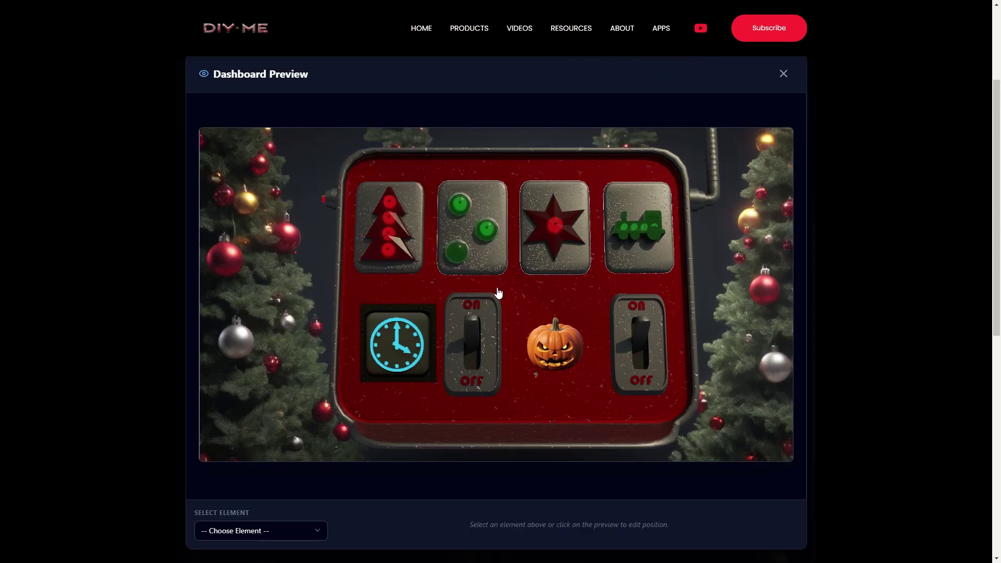
left_click(783, 74)
scroll(427, 358, "down", 1)
scroll(427, 358, "up", 2)
scroll(427, 361, "up", 2)
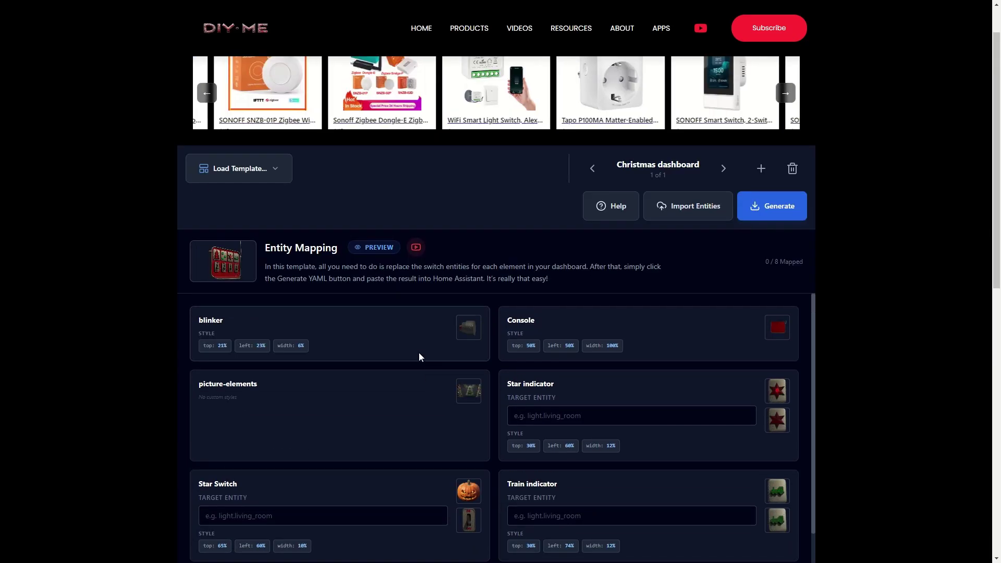
scroll(418, 352, "down", 4)
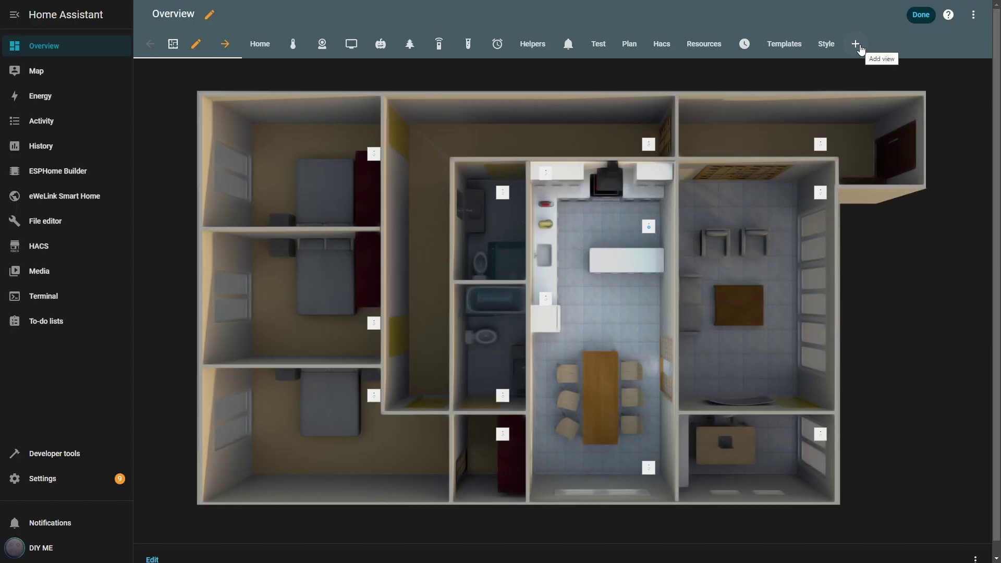
Add a new Home Assistant view with the Panel (single card) layout.
left_click(858, 46)
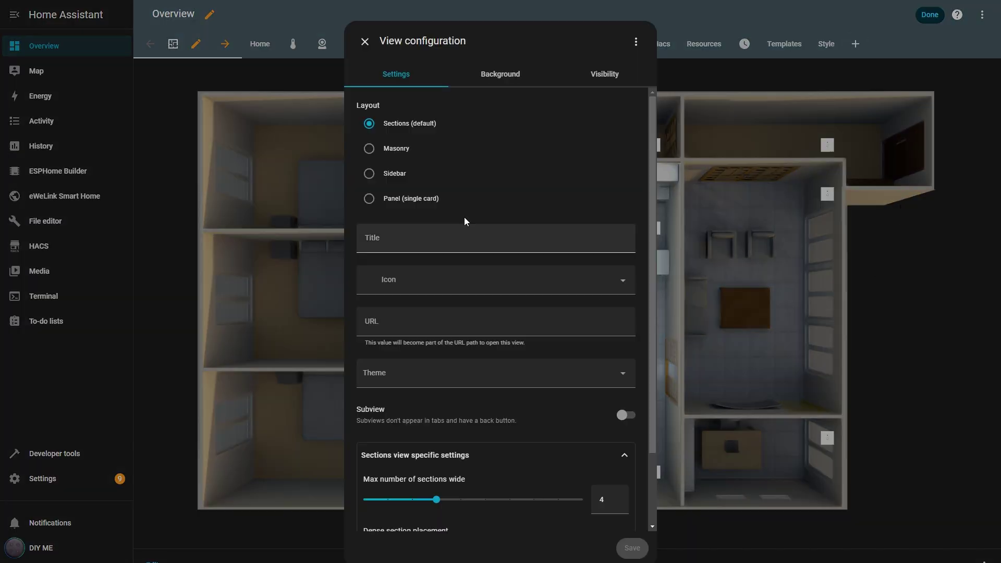
left_click(369, 198)
left_click(632, 460)
Add a Manual card with the generated picture-elements YAML pasted in, and save it.
left_click(959, 542)
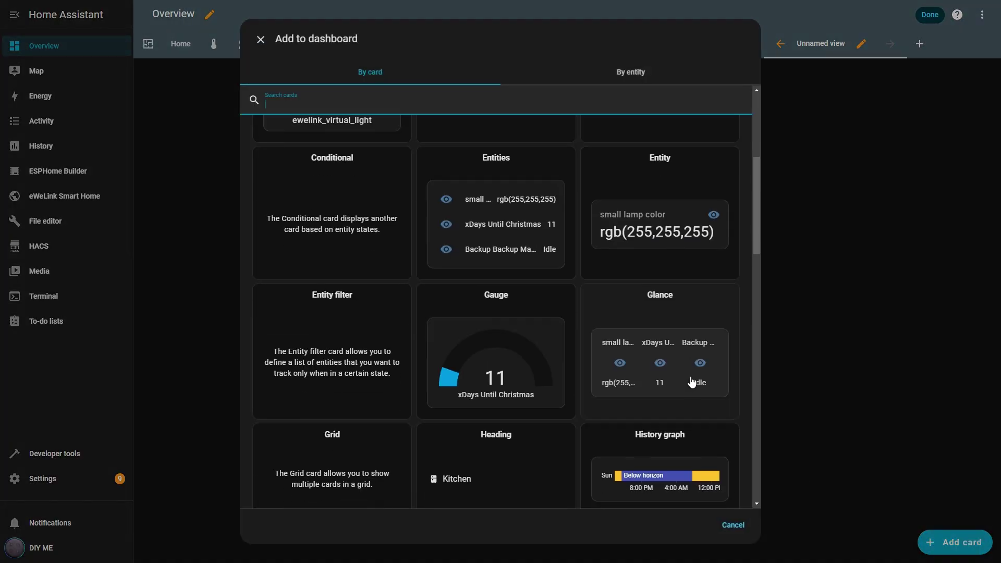
scroll(762, 478, "down", 10)
left_click(500, 469)
key("ctrl+a")
key("ctrl+v")
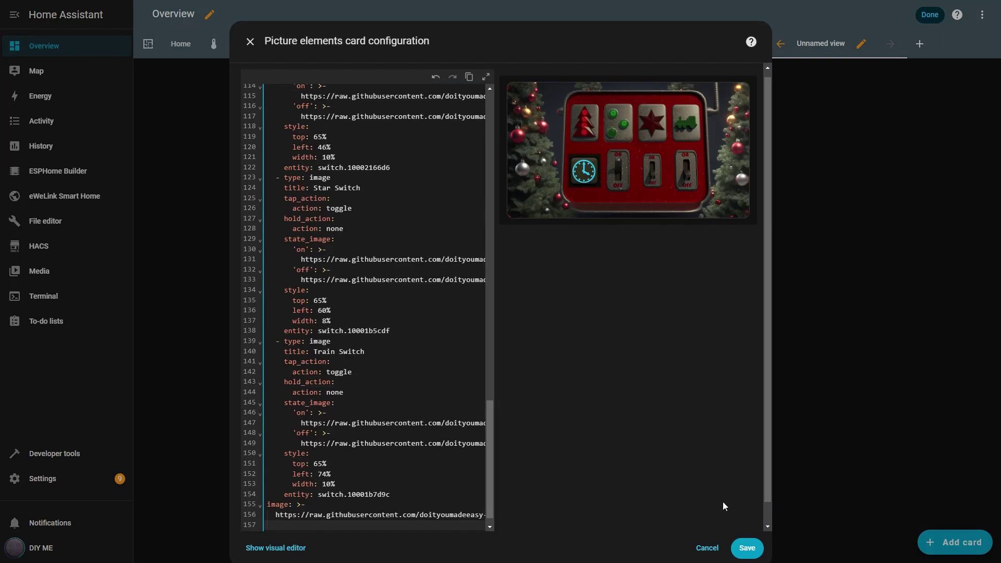
left_click(746, 547)
Toggle the pumpkin switch on, then back off.
left_click(649, 355)
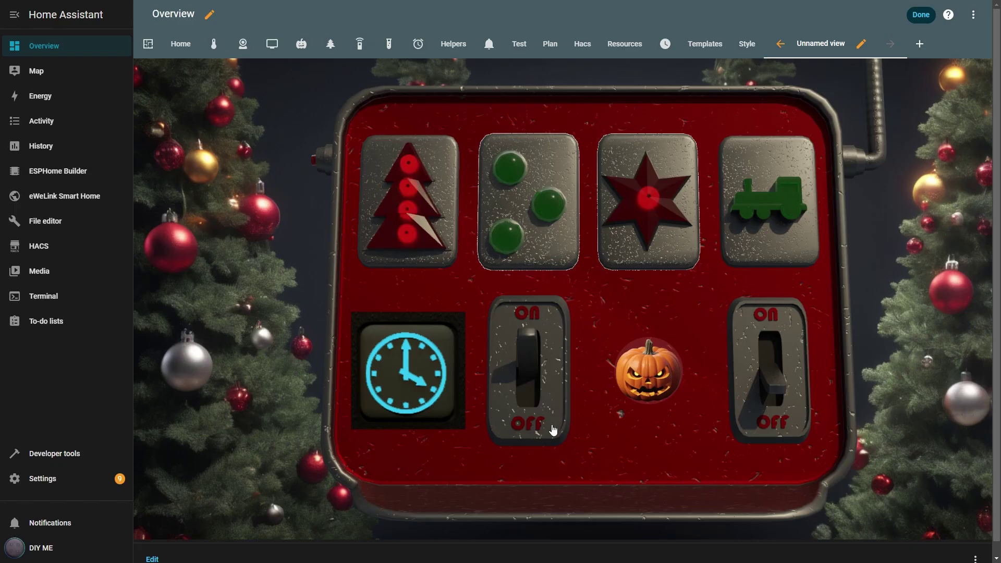
scroll(558, 436, "down", 1)
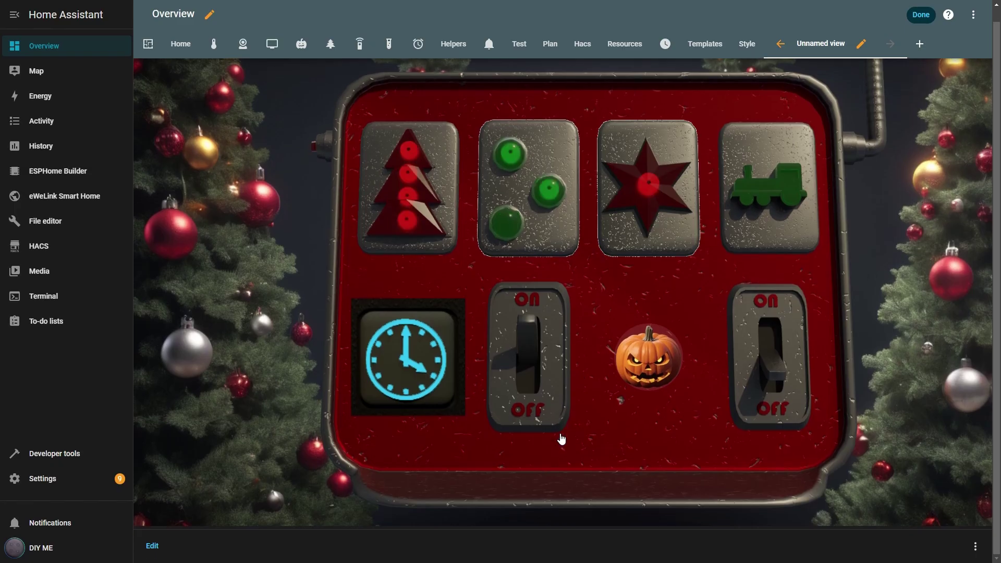
scroll(562, 439, "up", 1)
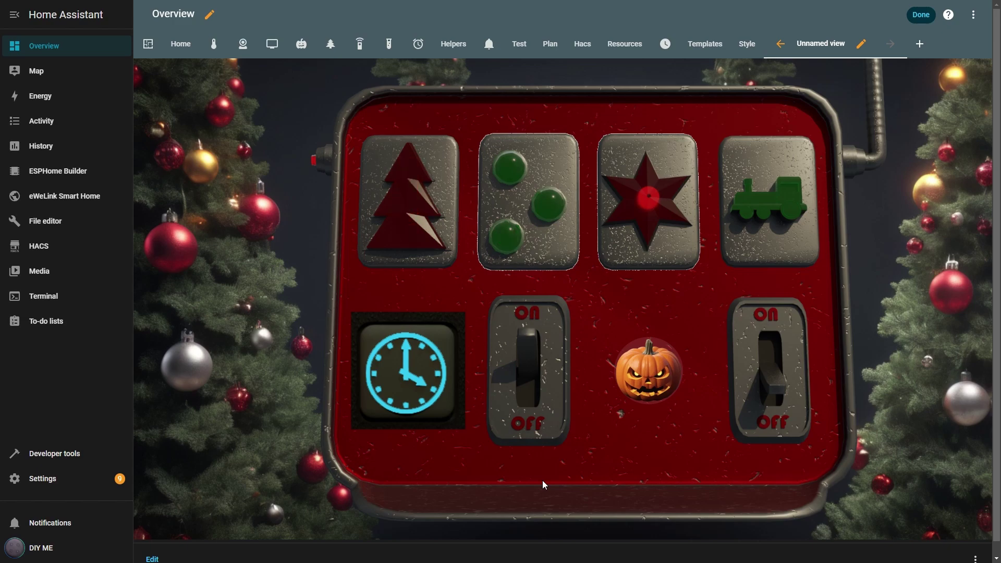
left_click(669, 387)
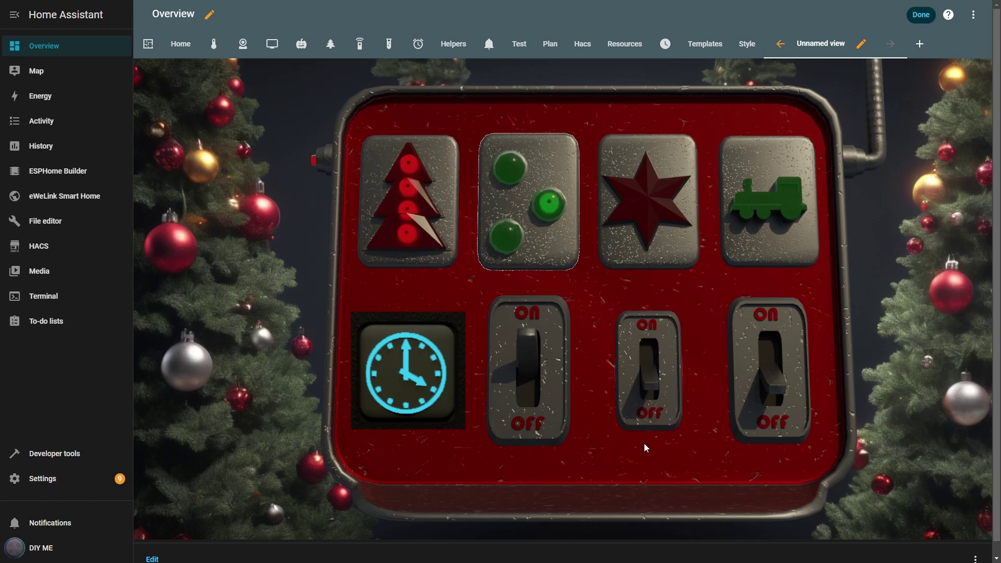